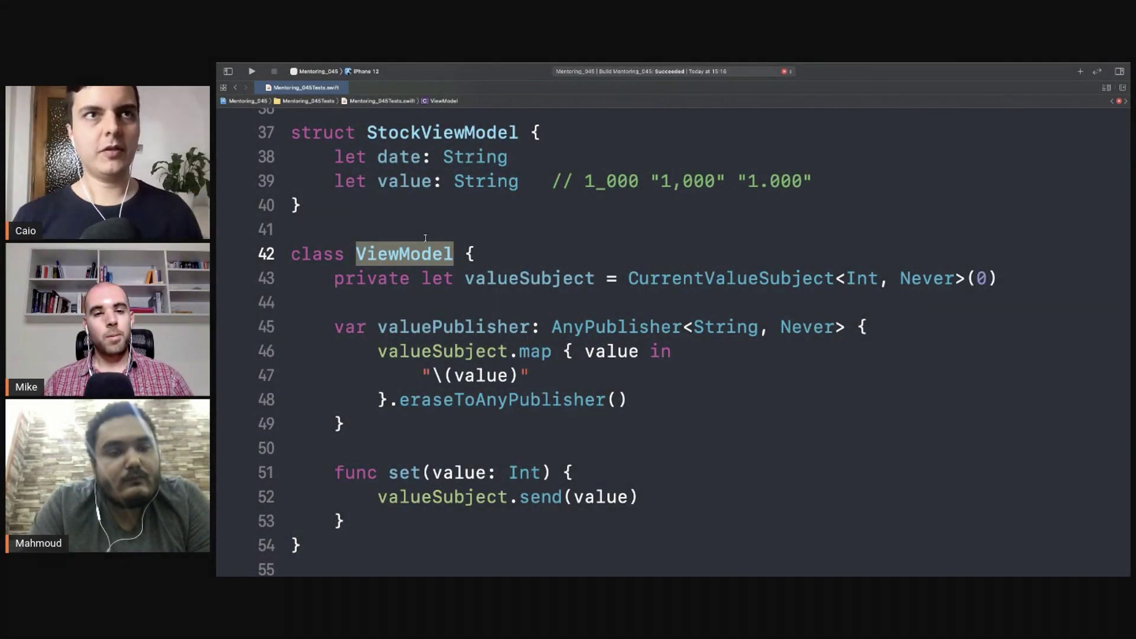
Step: Add class StockService with func loadStocks(completion: ) above ViewModel, fixing typos
click(420, 229)
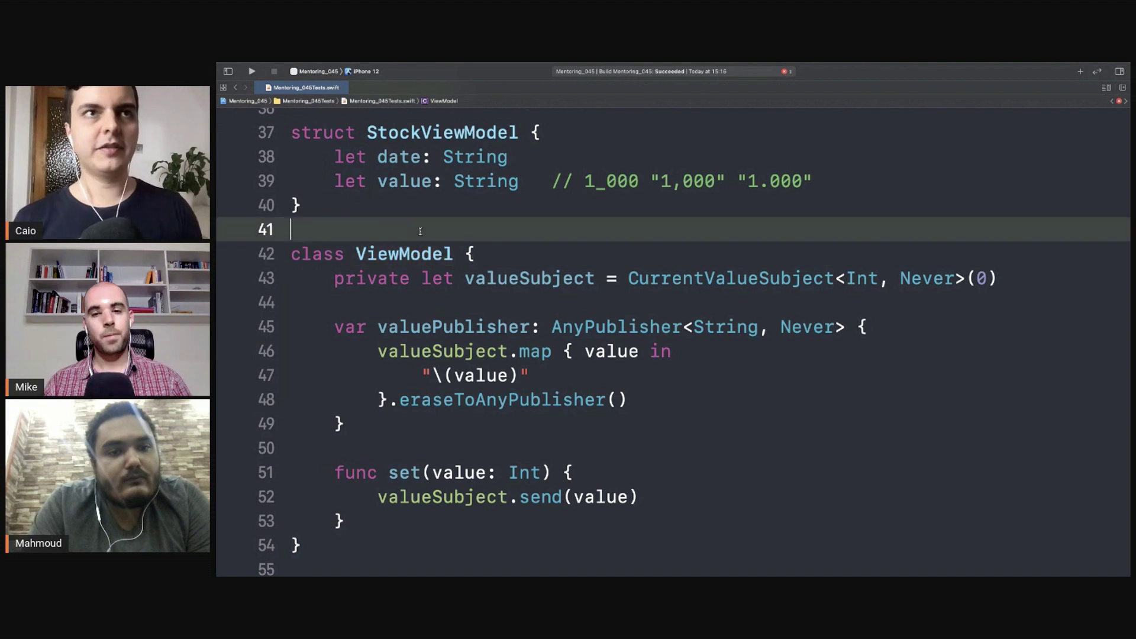
key(Return)
text(class )
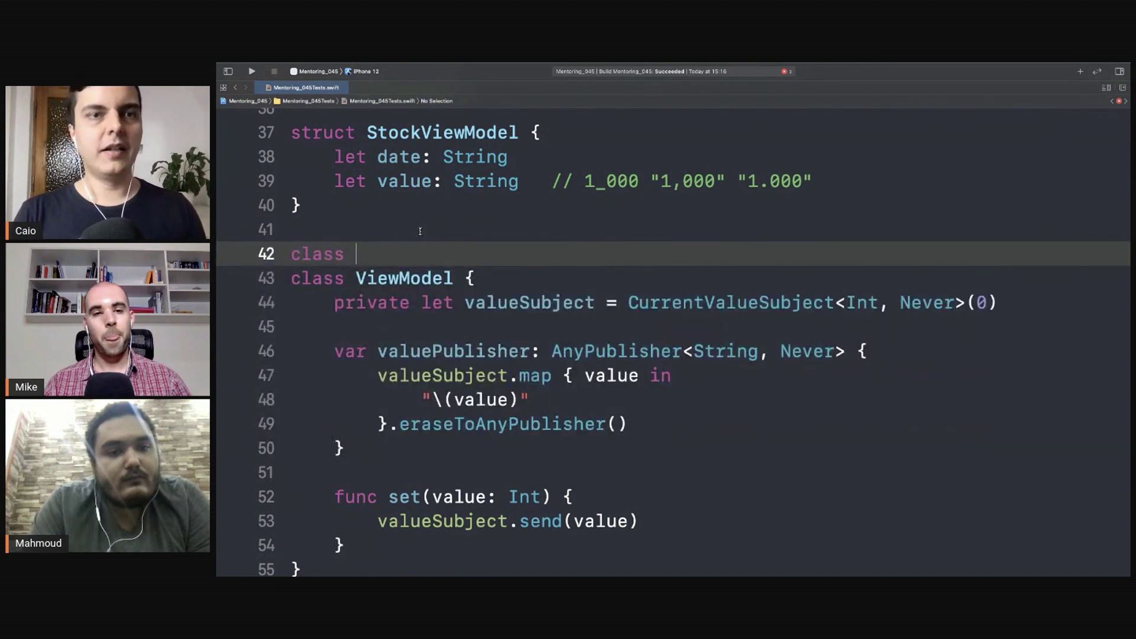
text(StockService)
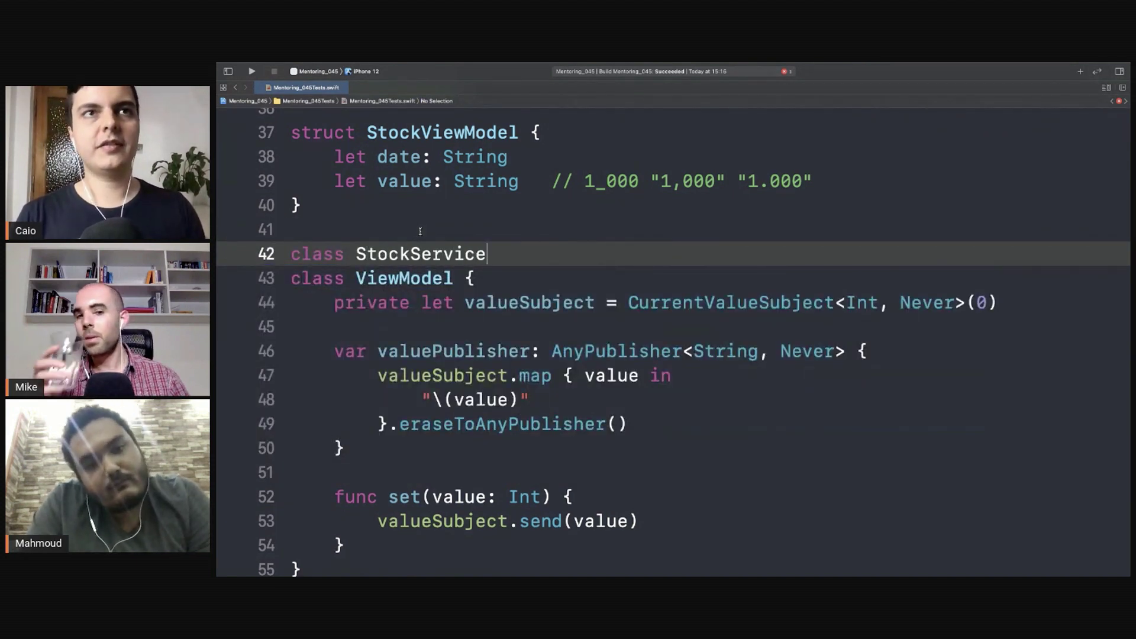
text( {)
key(Return)
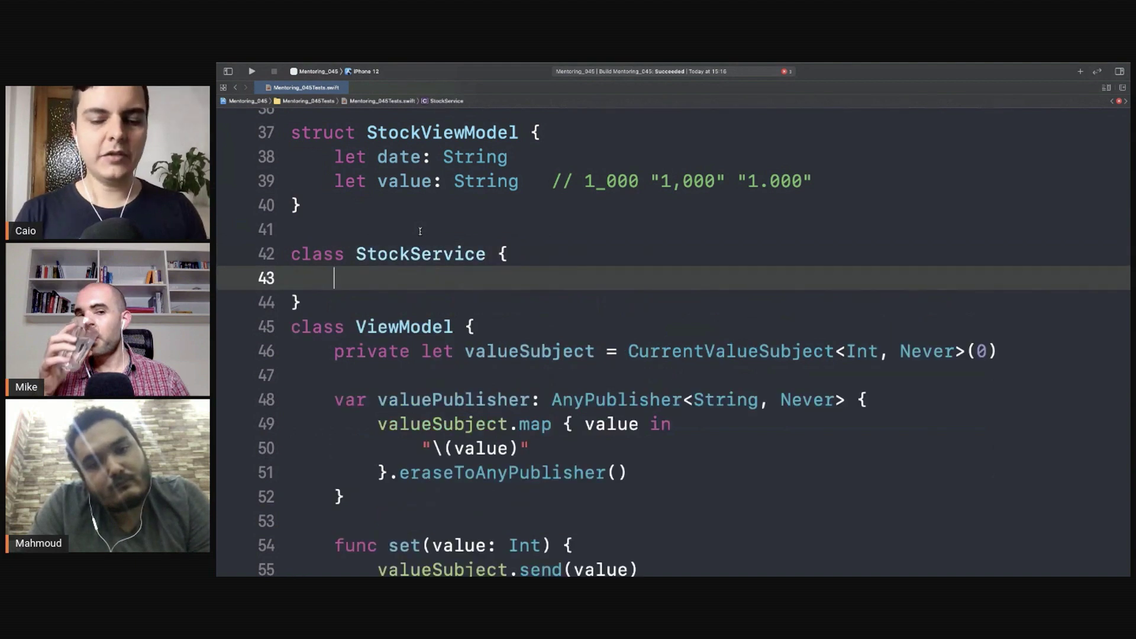
text(fun)
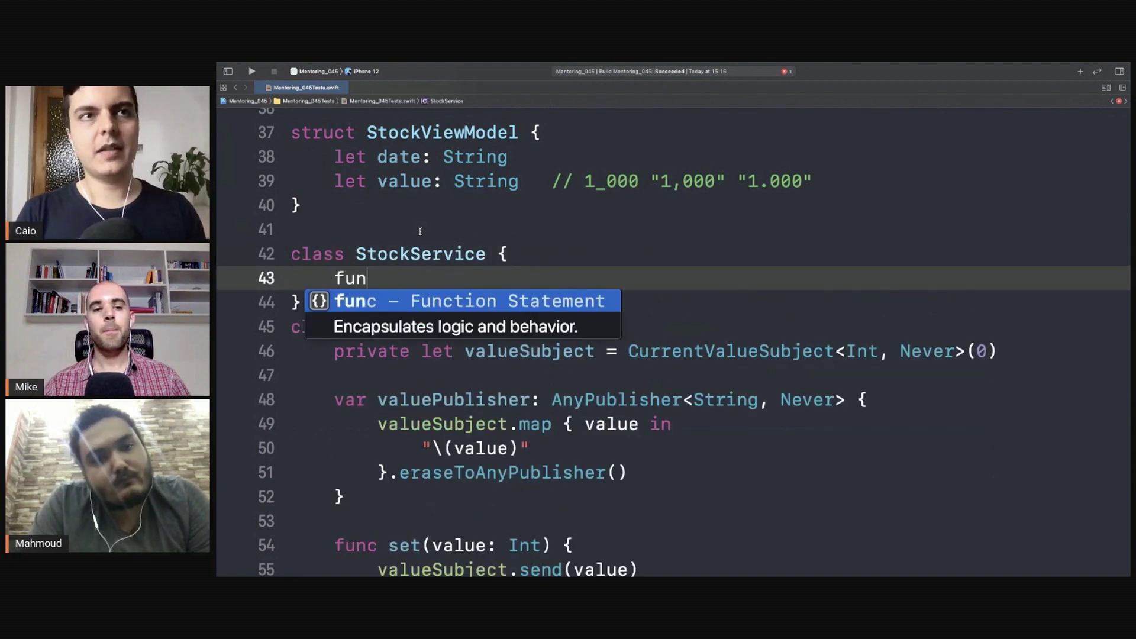
text(c loadStocke)
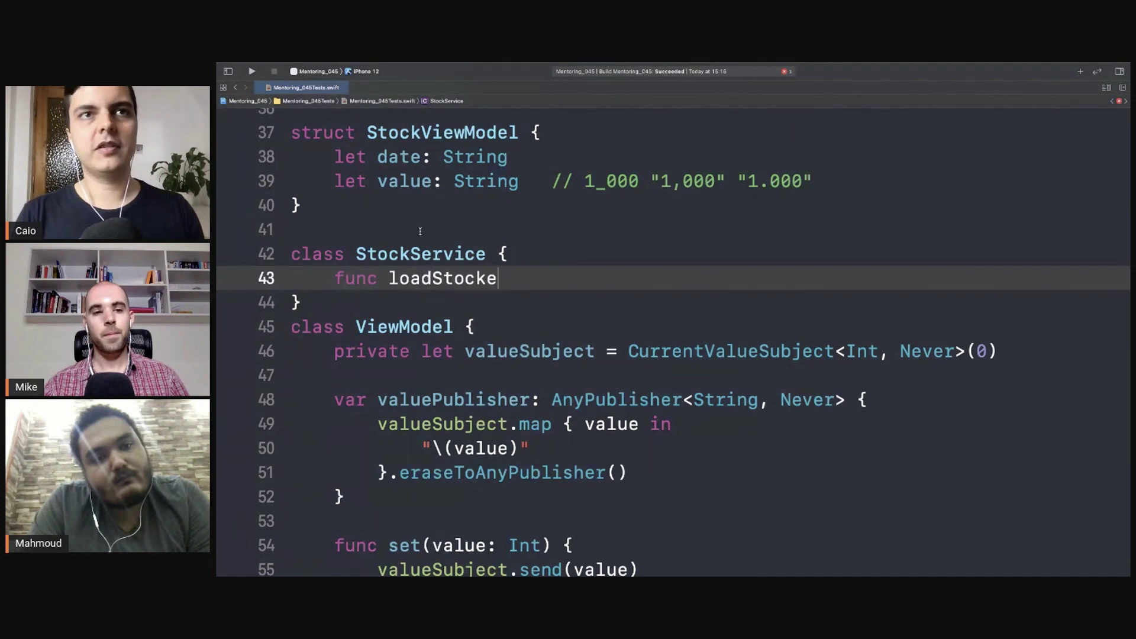
key(BackSpace)
text(s)
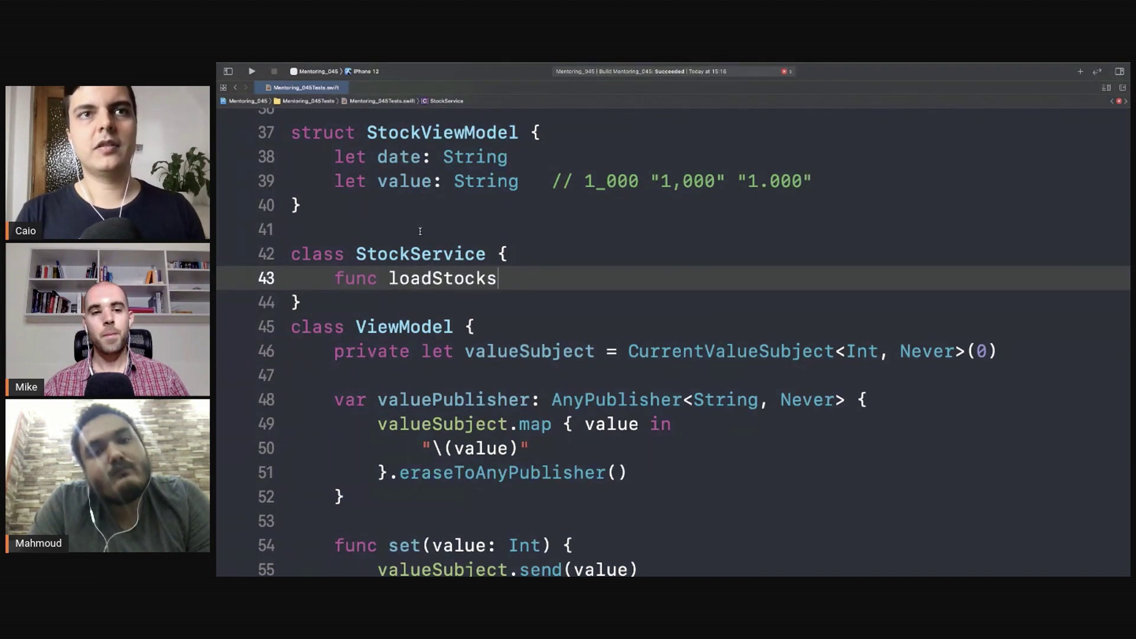
text(())
key(Down)
text(co)
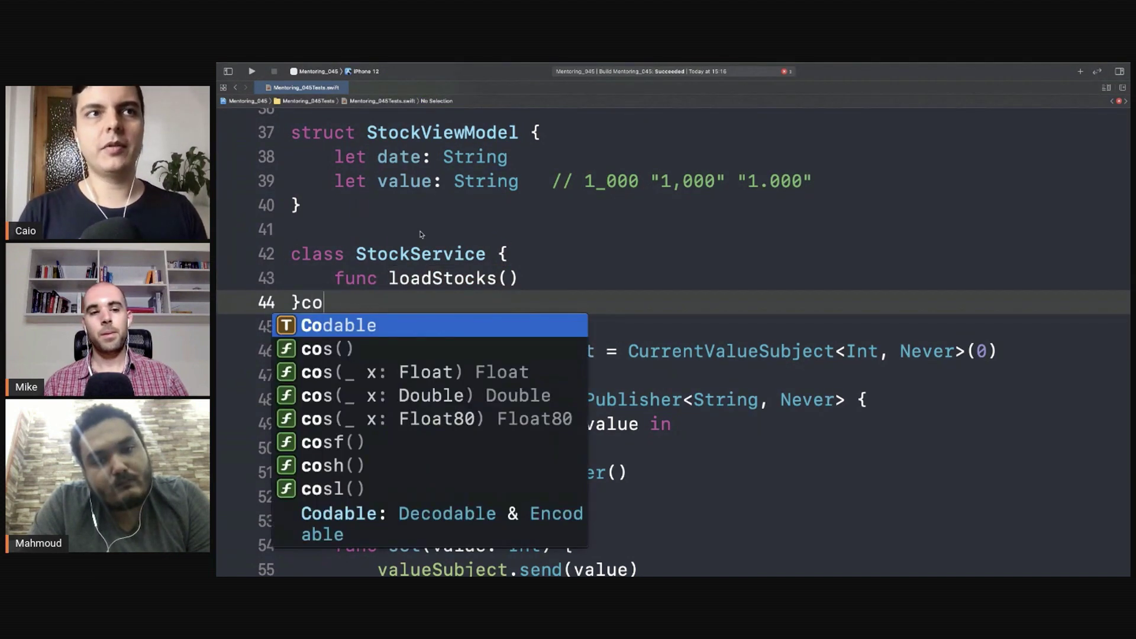
key(BackSpace)
key(BackSpace)
key(Up)
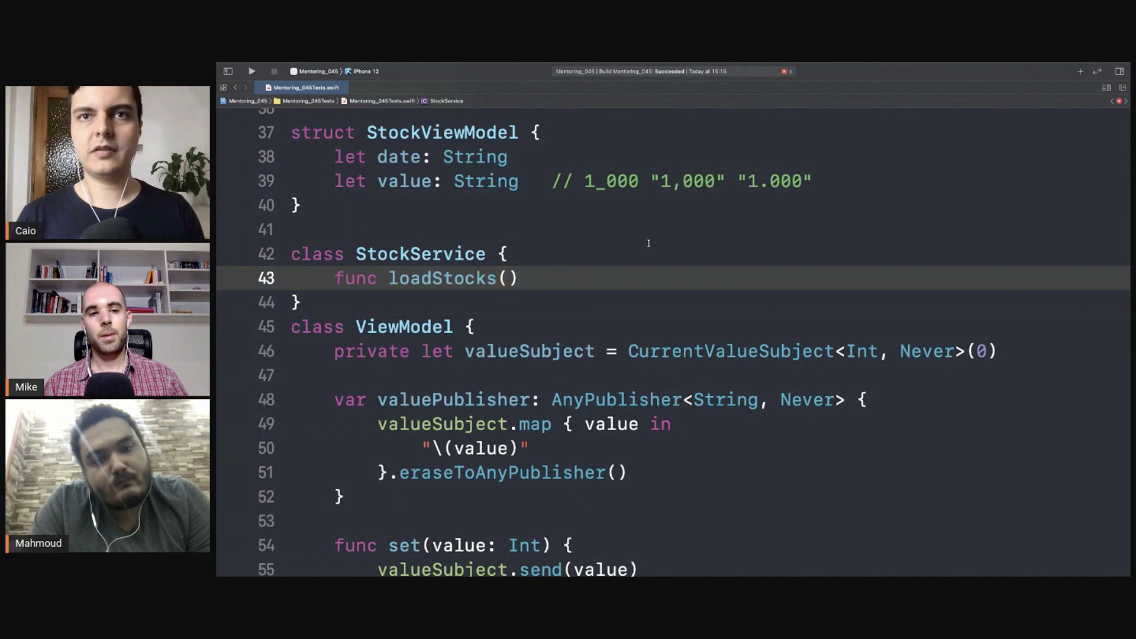
scroll(649, 244, down, 1)
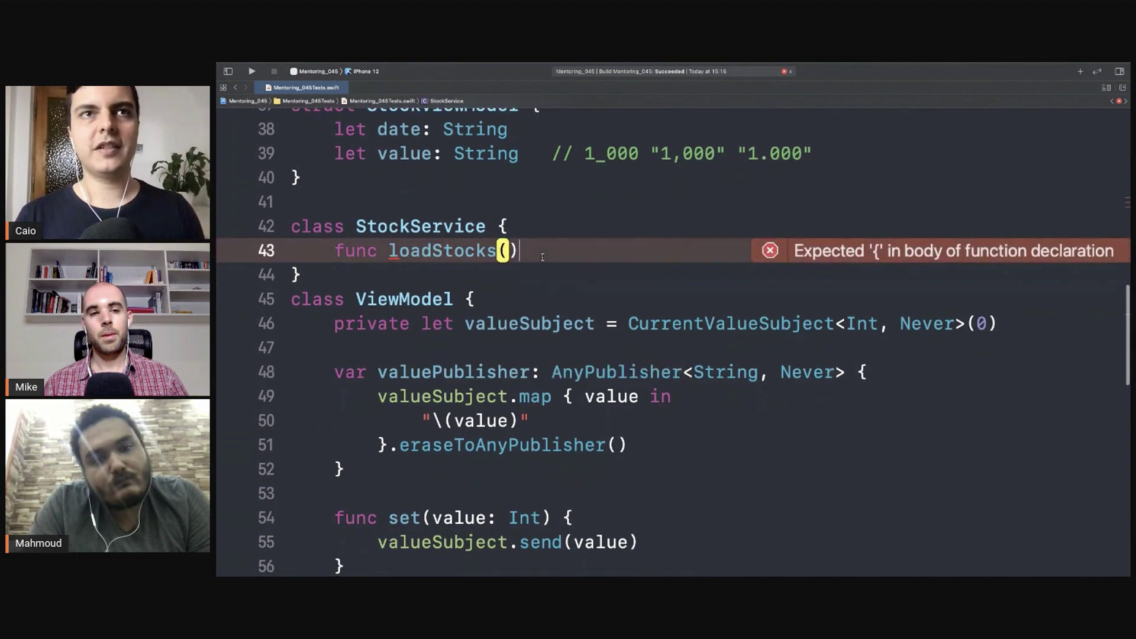
text(completion:)
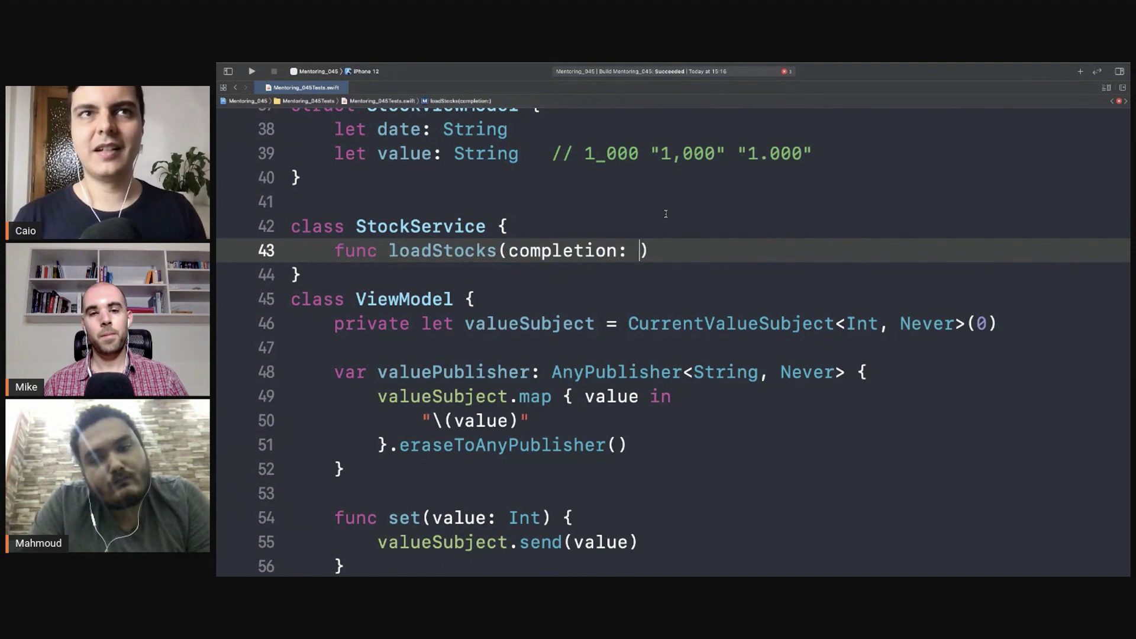
Step: Add a blank line between StockService's closing brace and ViewModel
click(523, 274)
key(Return)
click(640, 251)
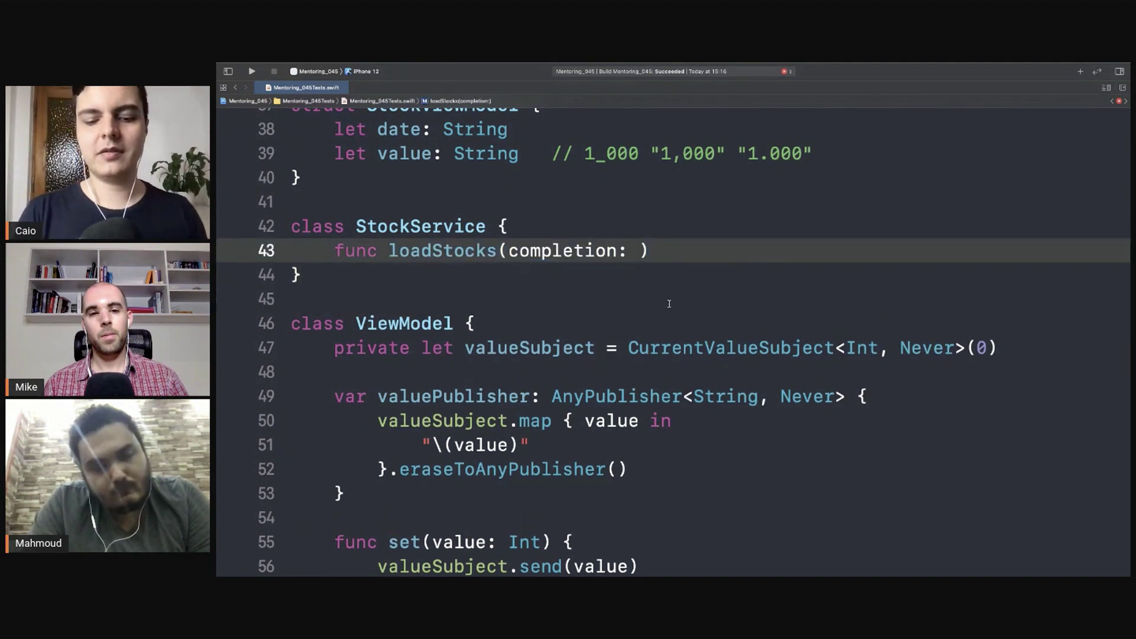
text(@esacping()
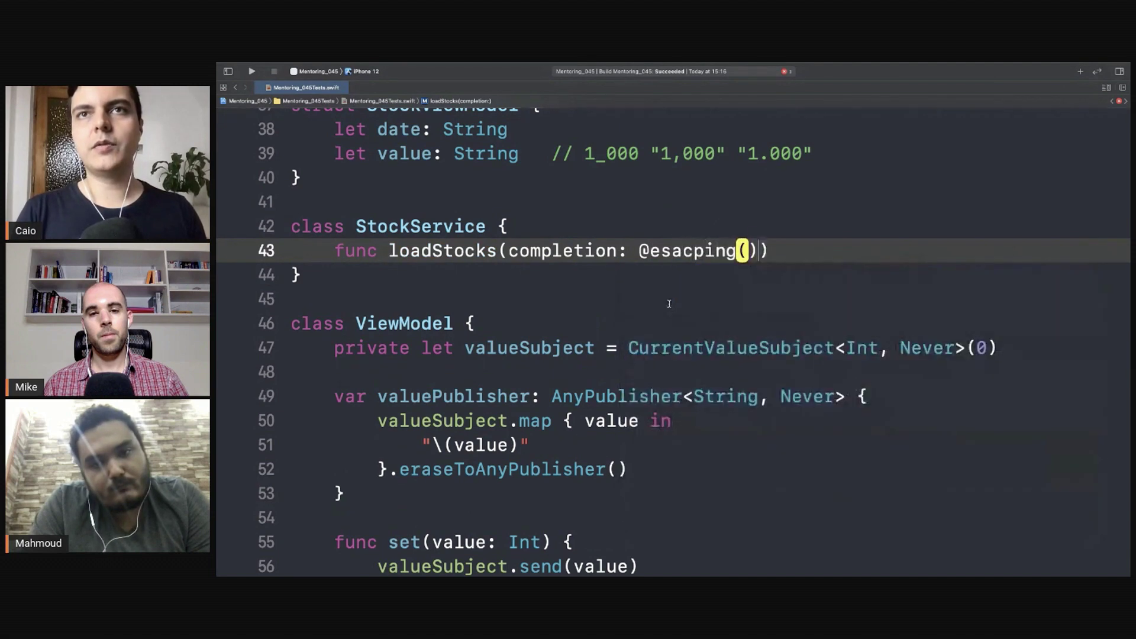
key(BackSpace)
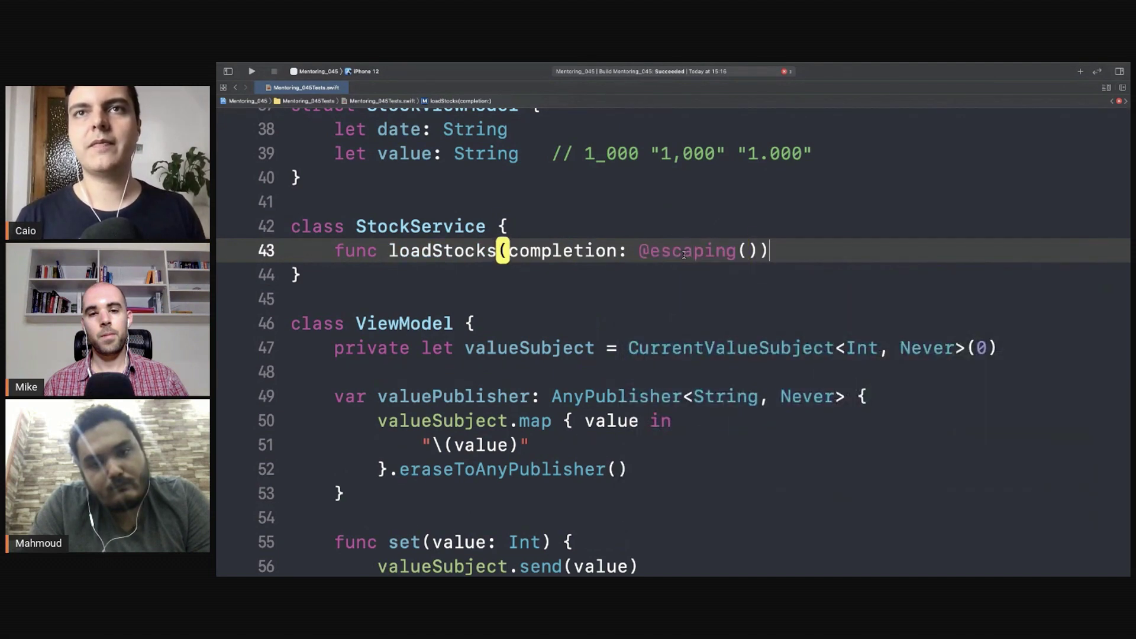
key(Left)
text(Result)
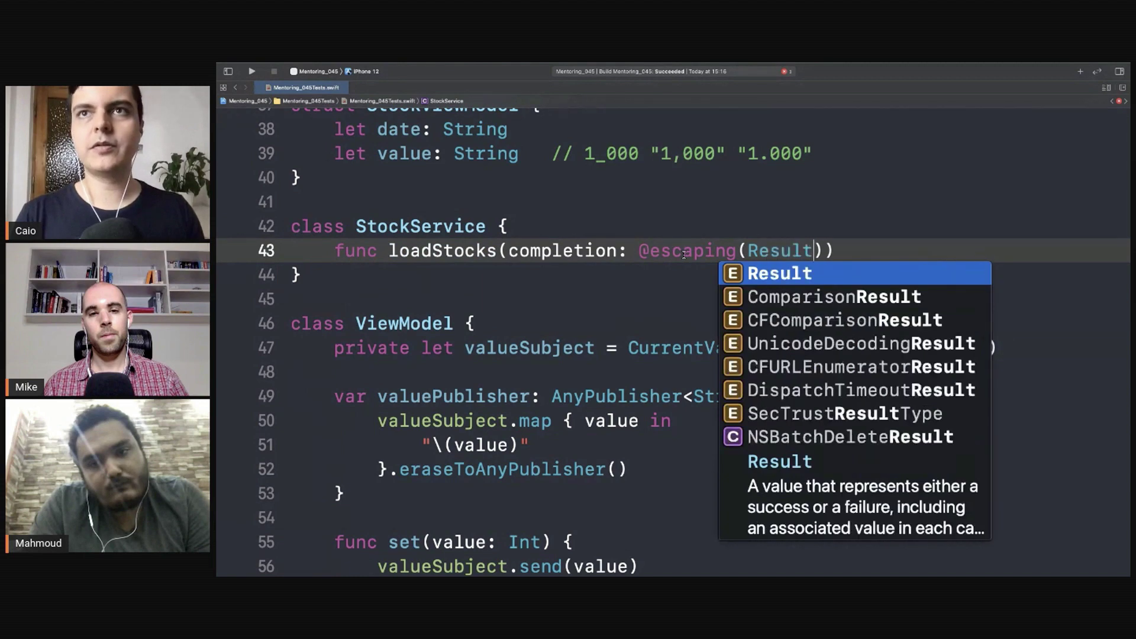
text(<>)
scroll(685, 255, up, 1)
scroll(684, 256, up, 1)
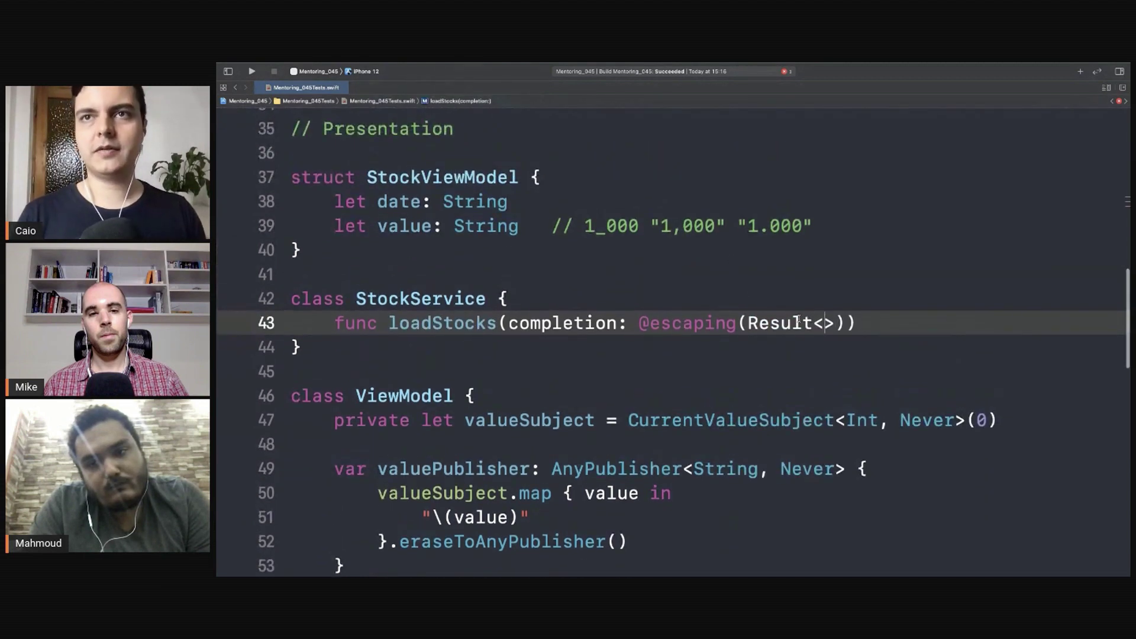
scroll(744, 298, up, 2)
scroll(623, 285, up, 3)
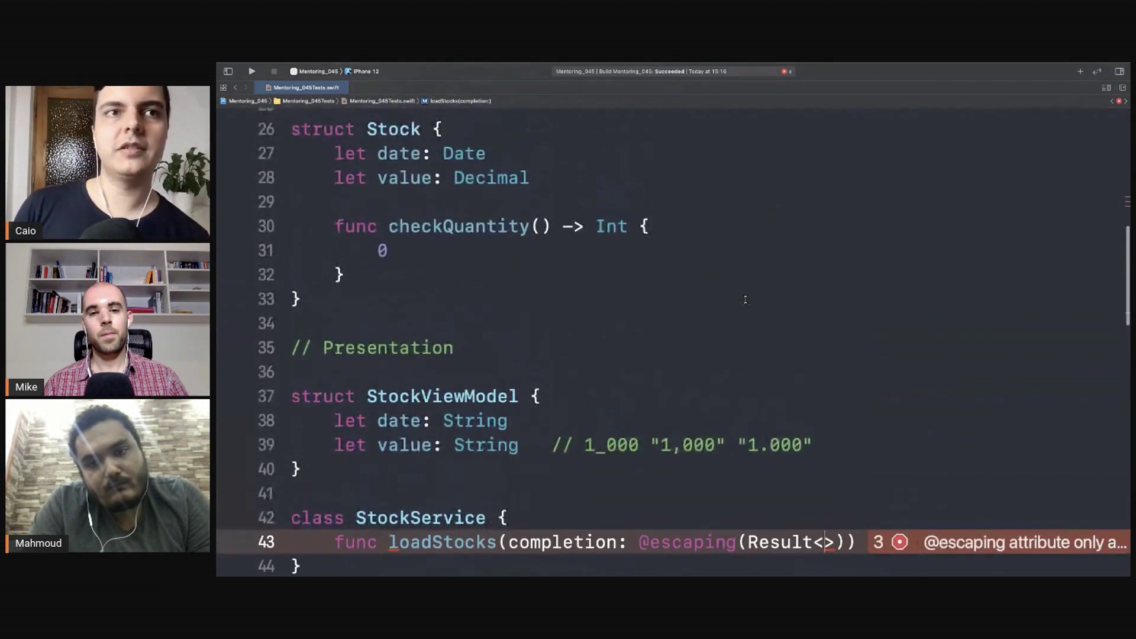
scroll(450, 259, up, 2)
scroll(426, 232, up, 2)
scroll(408, 205, up, 3)
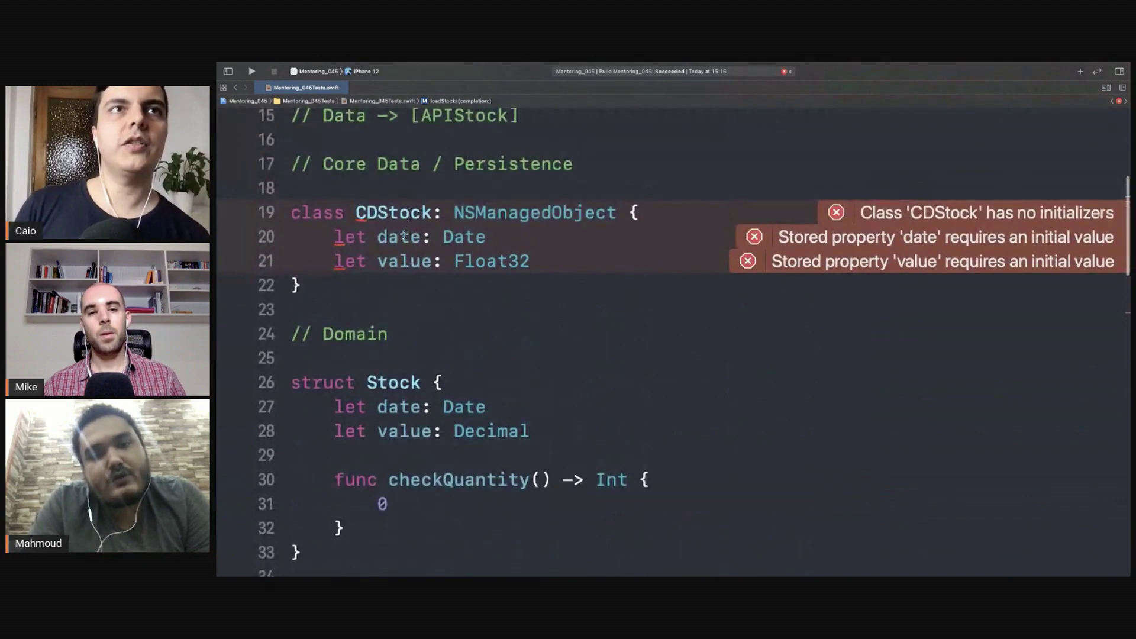
scroll(407, 191, up, 2)
scroll(407, 266, down, 4)
Step: Put the Stock struct's name inside Result<> on line 43
double_click(393, 257)
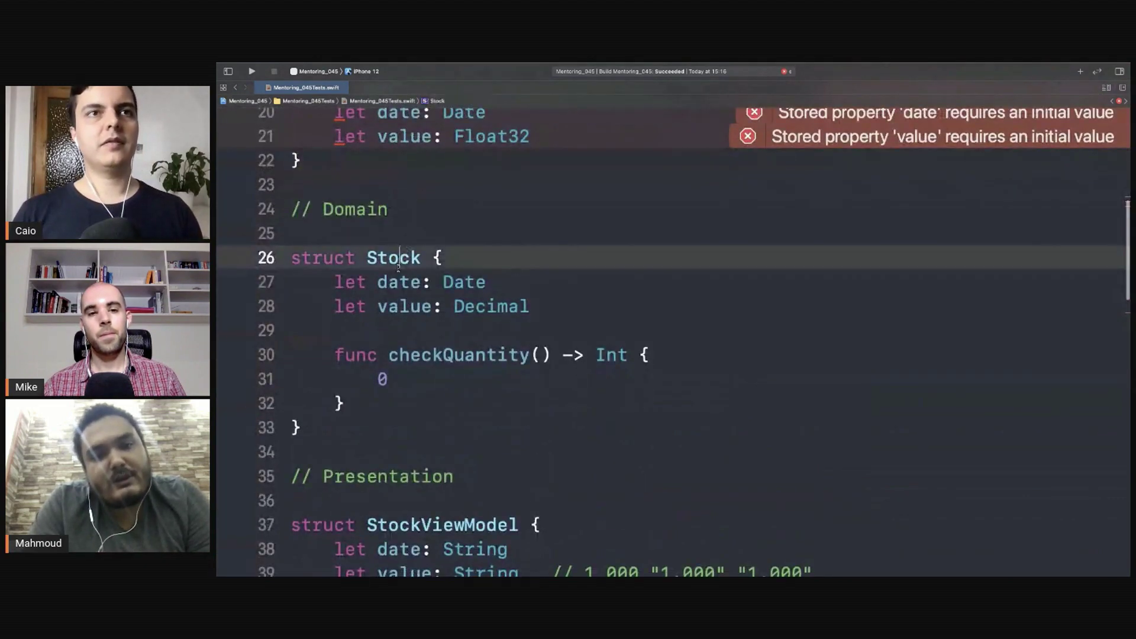
scroll(713, 414, down, 5)
click(879, 342)
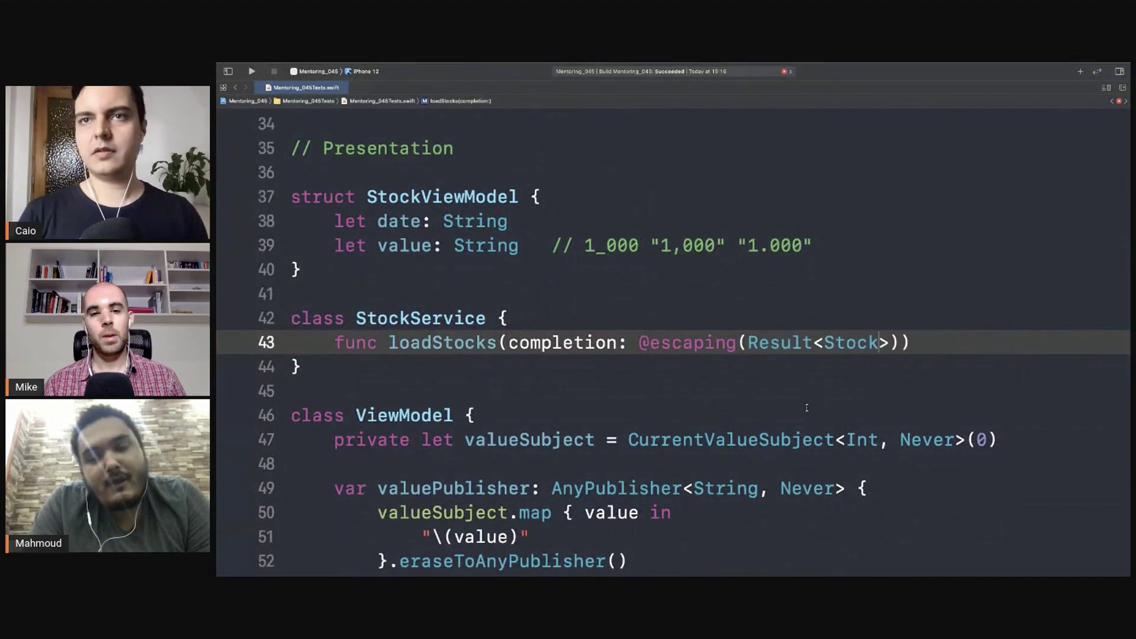
text(, )
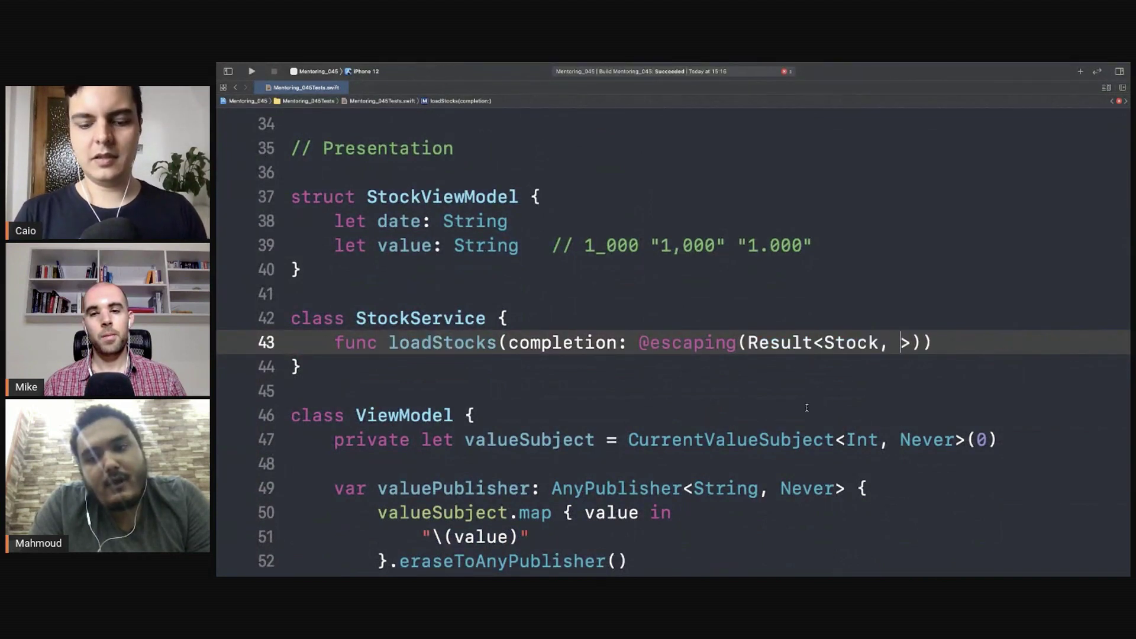
text(Error>))
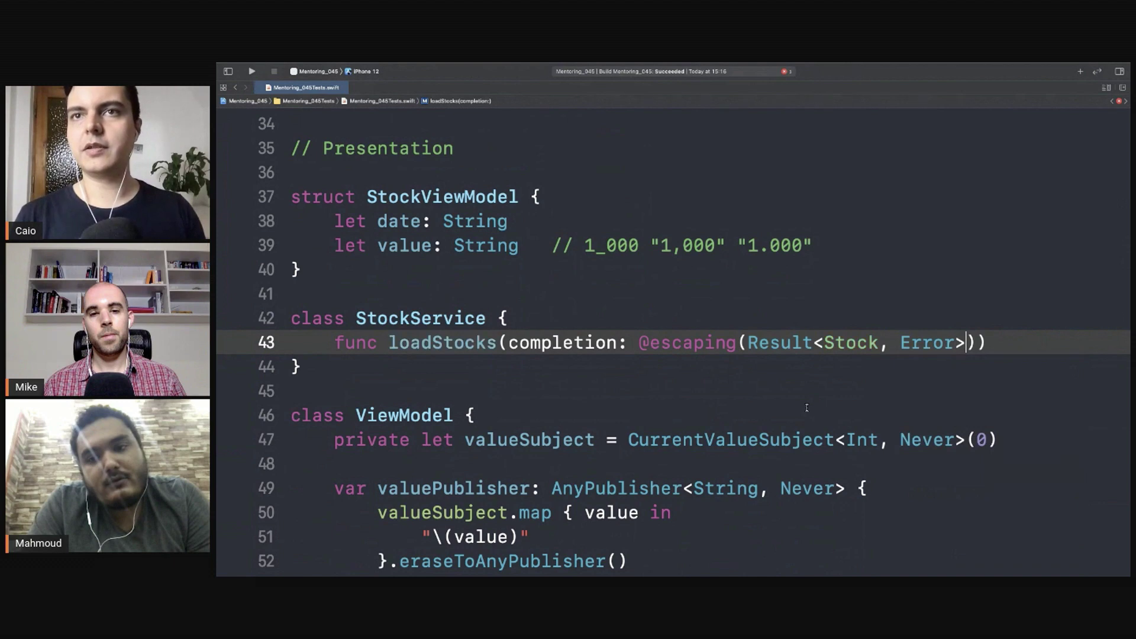
text( ->)
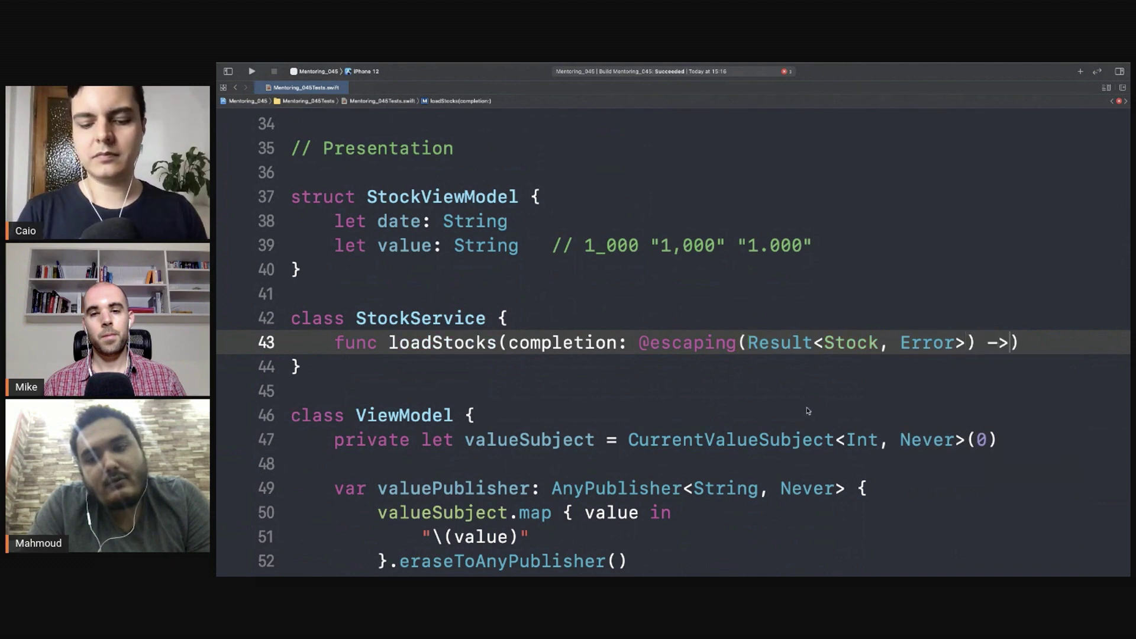
text( Void)
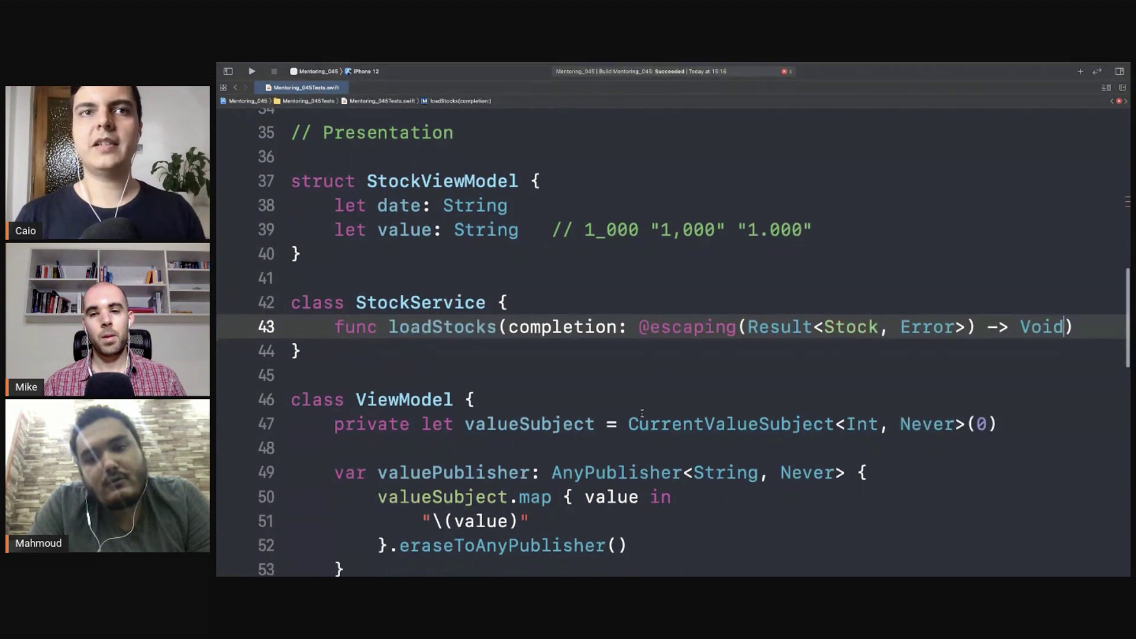
scroll(727, 412, down, 5)
click(536, 258)
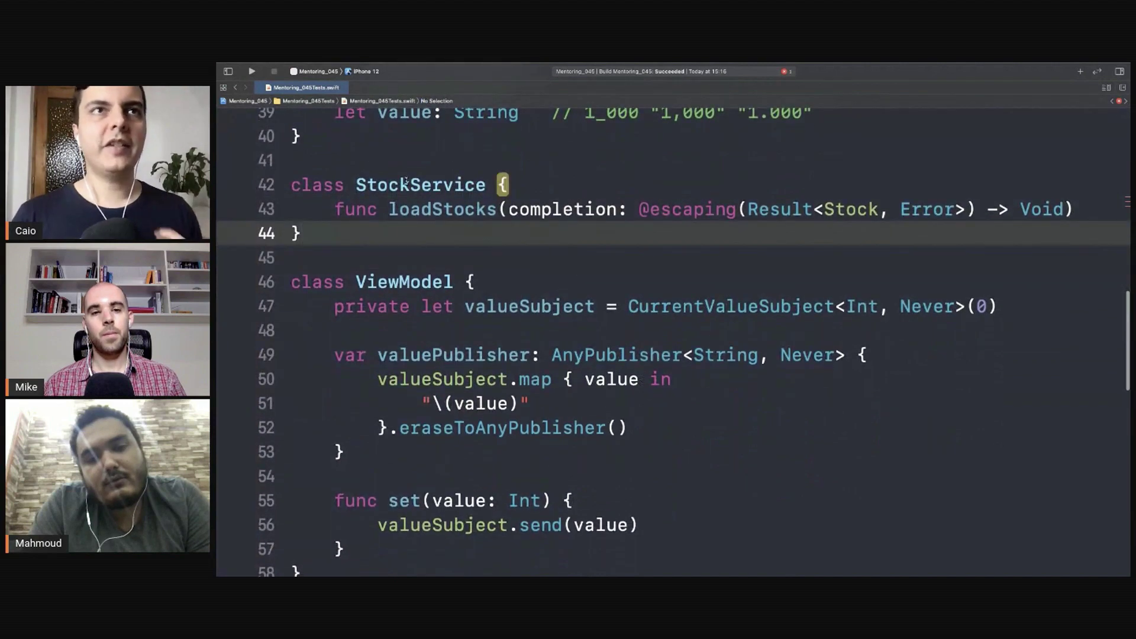
double_click(420, 185)
Step: Declare private var service: StockService on line 48, beneath valueSubject in ViewModel
double_click(529, 306)
click(465, 329)
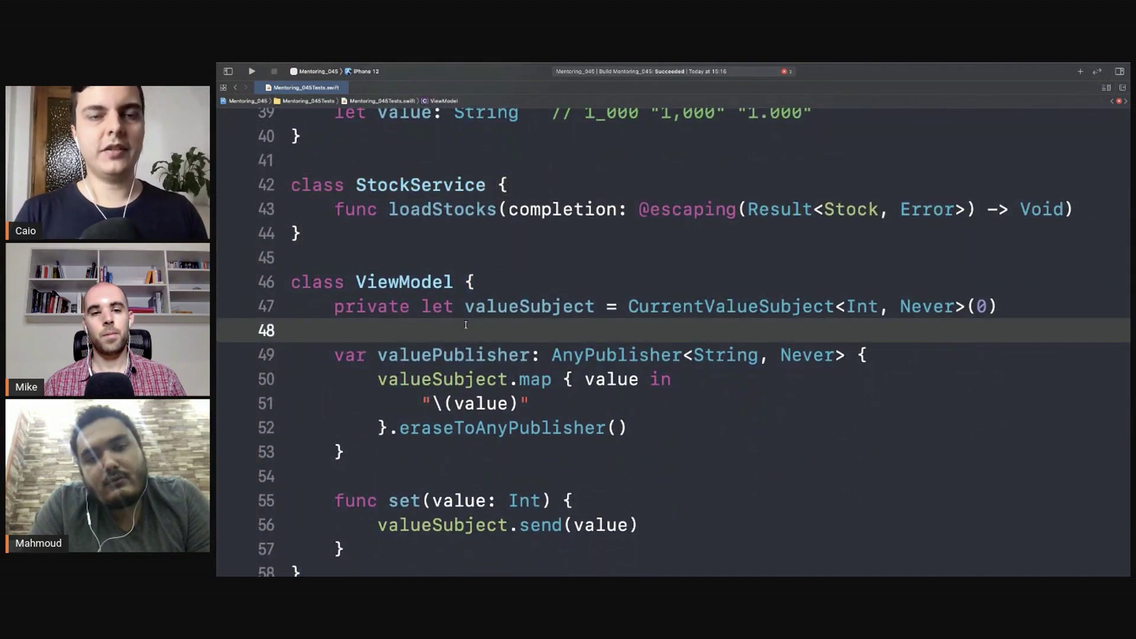
text(ar )
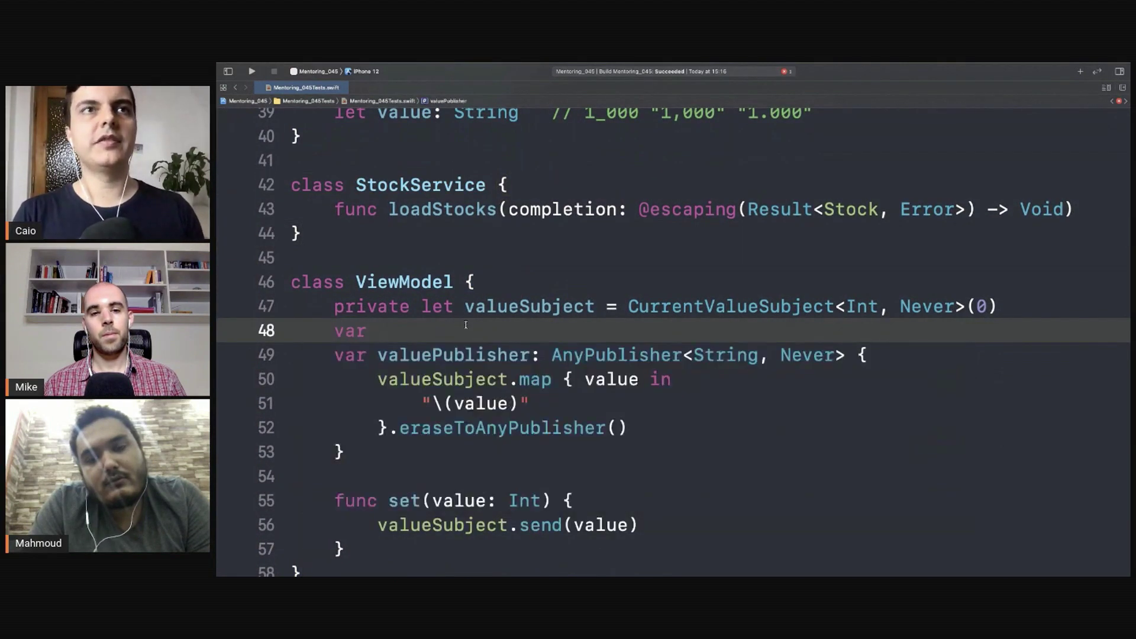
text(?)
key(Return)
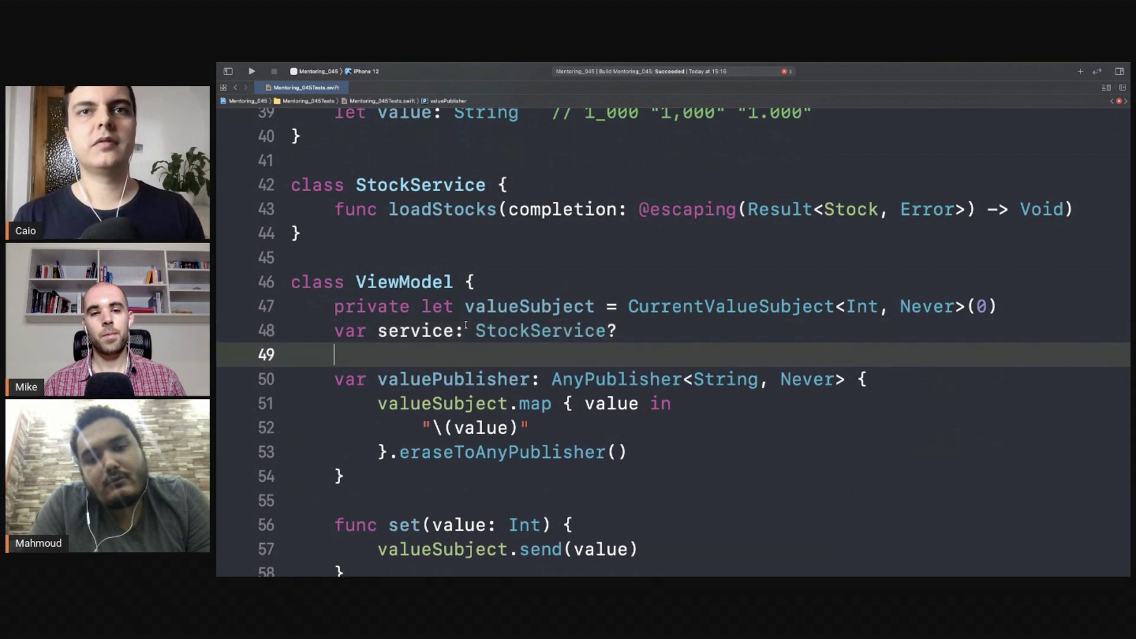
key(Up)
key(Home)
text(private)
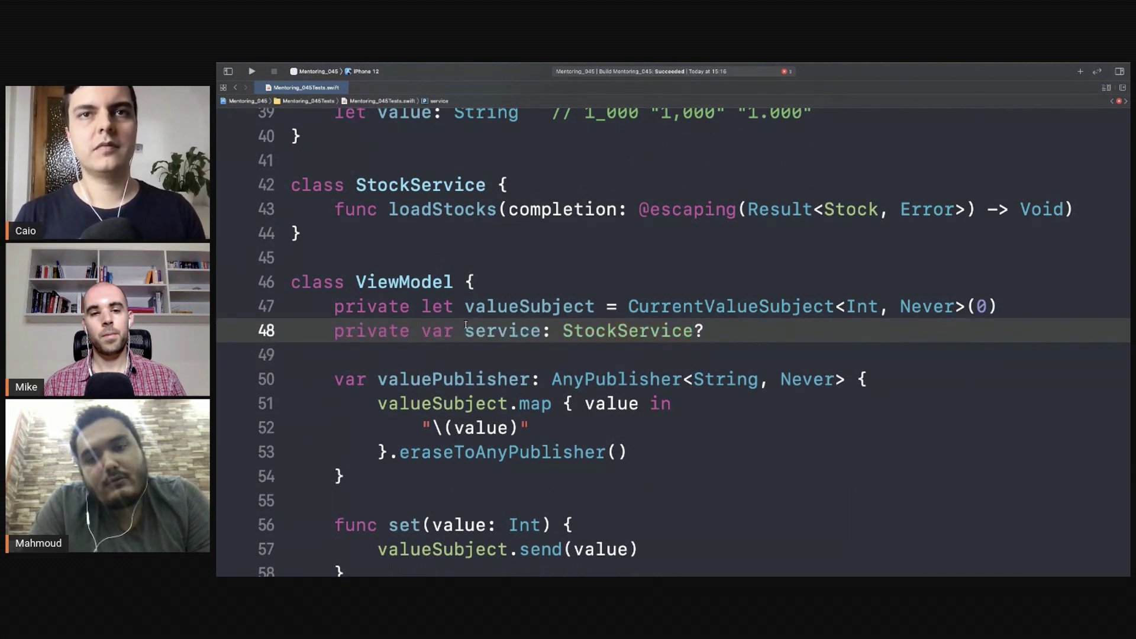
Step: Uncomment the service property, leaving it non-optional, and check its StockService type
key(BackSpace)
key(BackSpace)
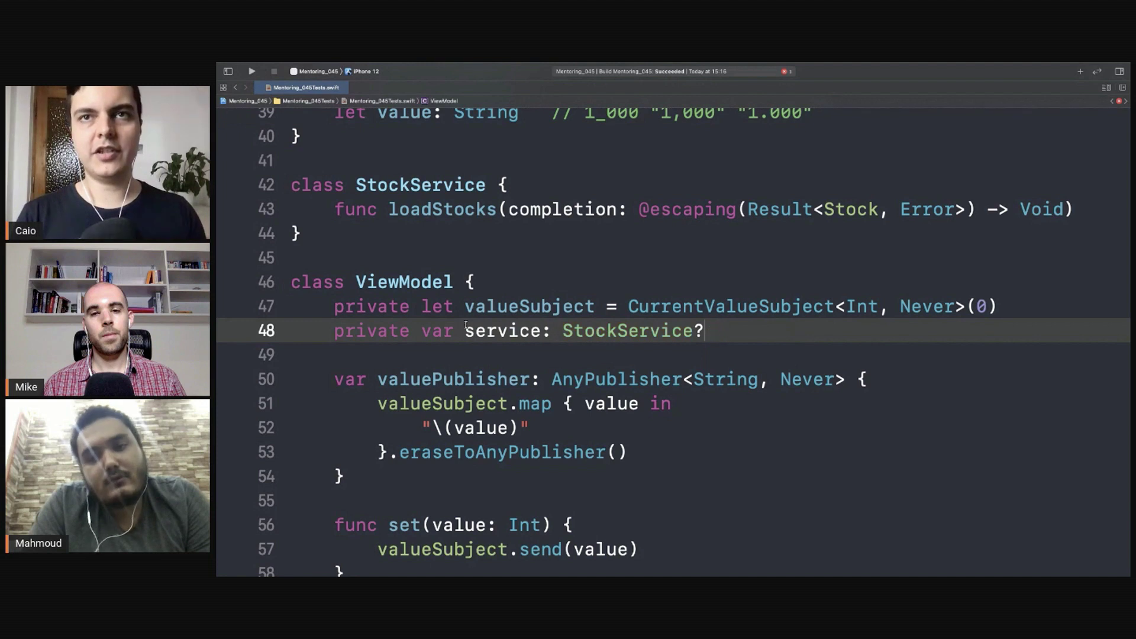
text(//)
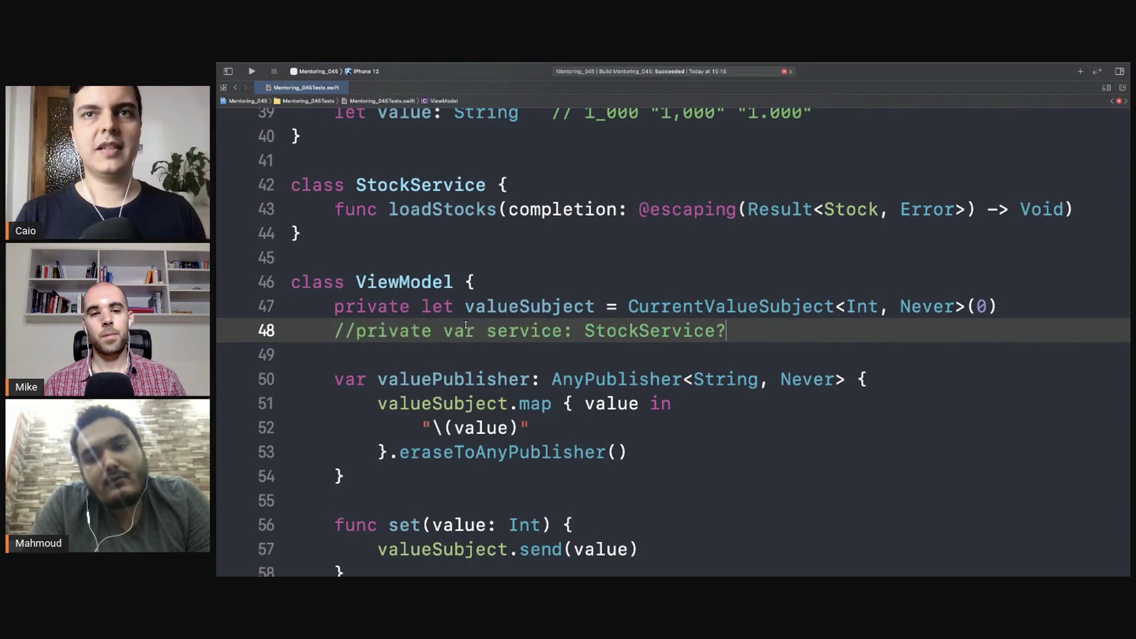
key(Delete)
key(Delete)
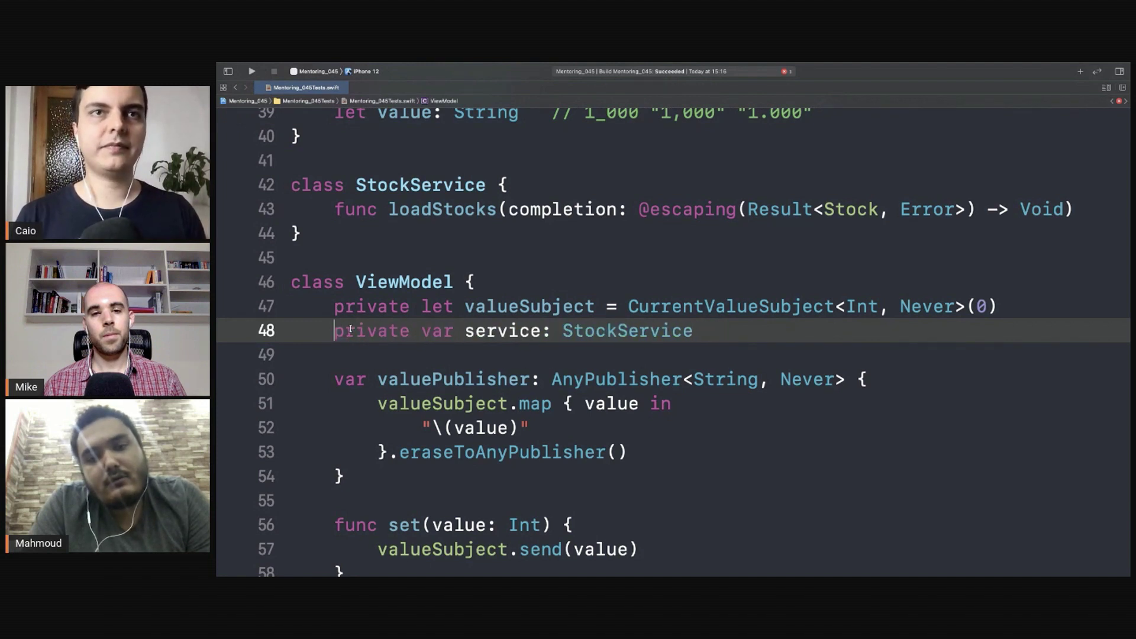
double_click(502, 331)
double_click(628, 331)
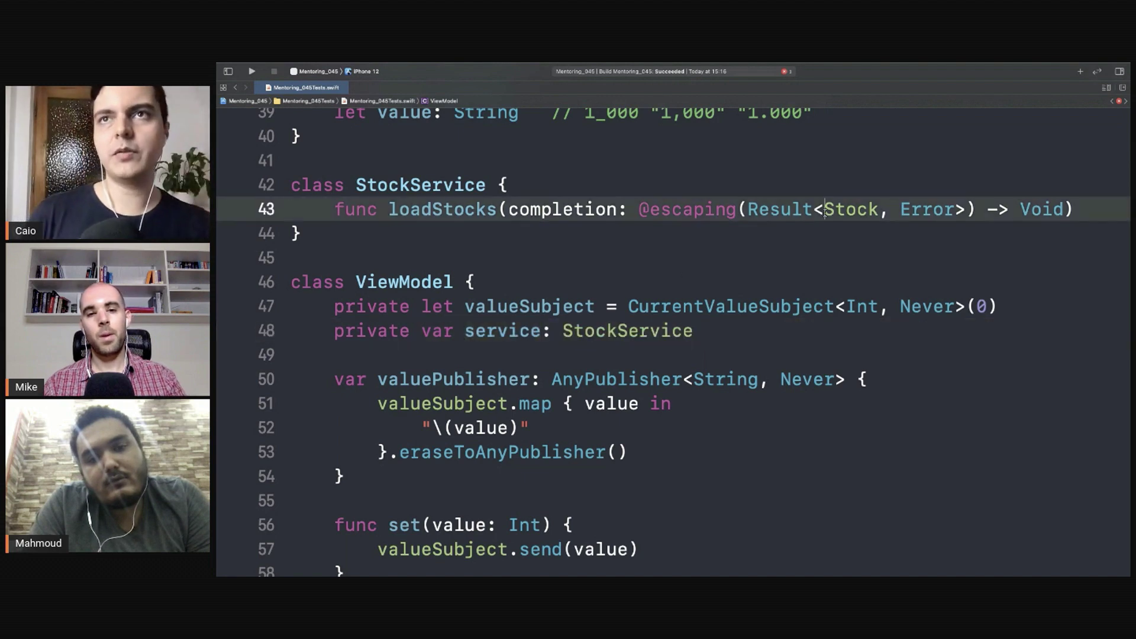
super+click(853, 210)
scroll(622, 258, up, 5)
click(622, 249)
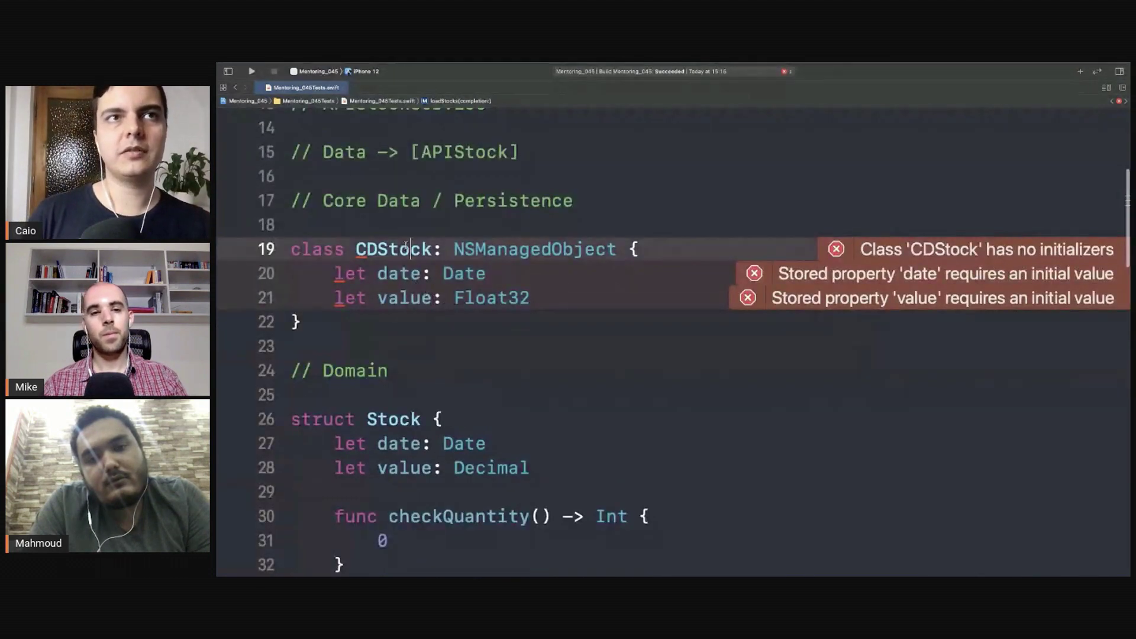
double_click(391, 250)
scroll(446, 373, up, 6)
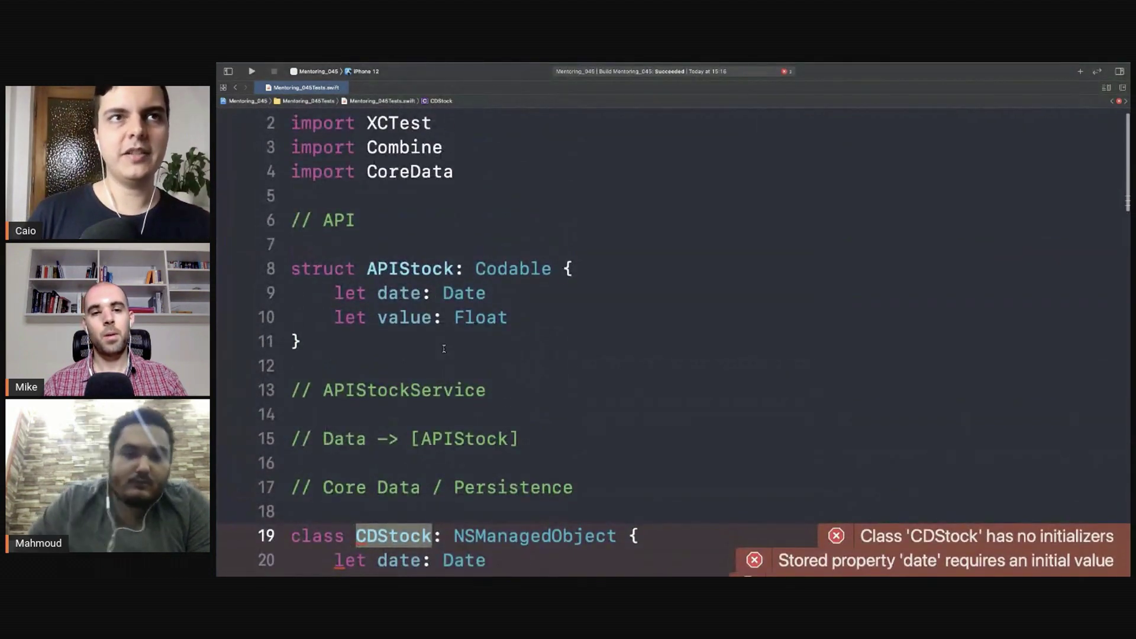
click(391, 269)
double_click(390, 269)
scroll(520, 410, down, 8)
scroll(521, 410, down, 7)
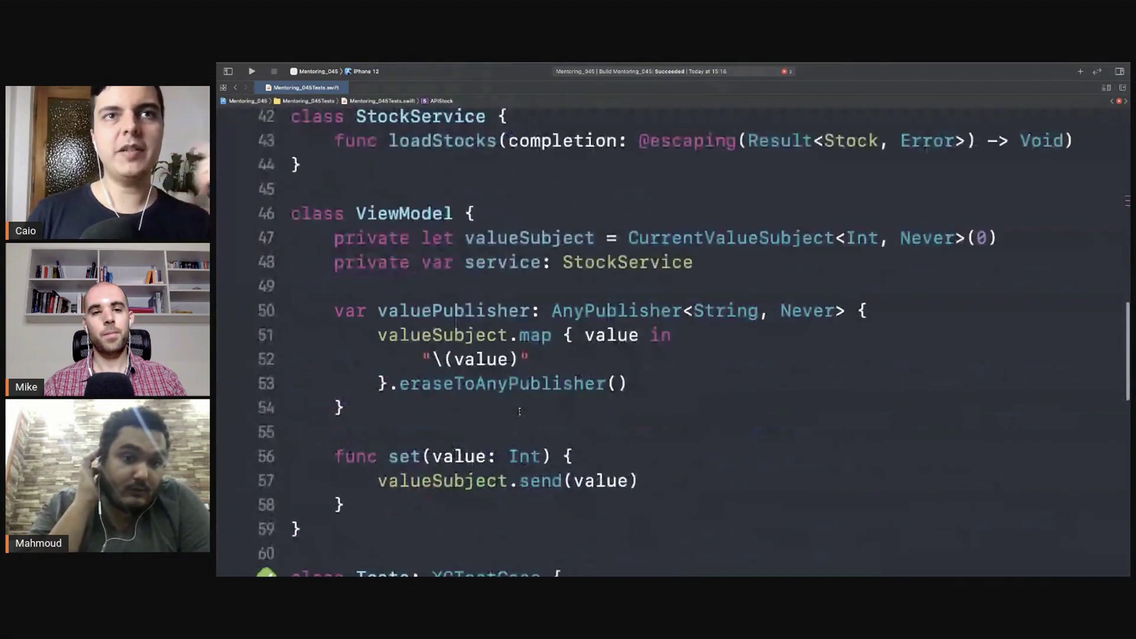
double_click(420, 139)
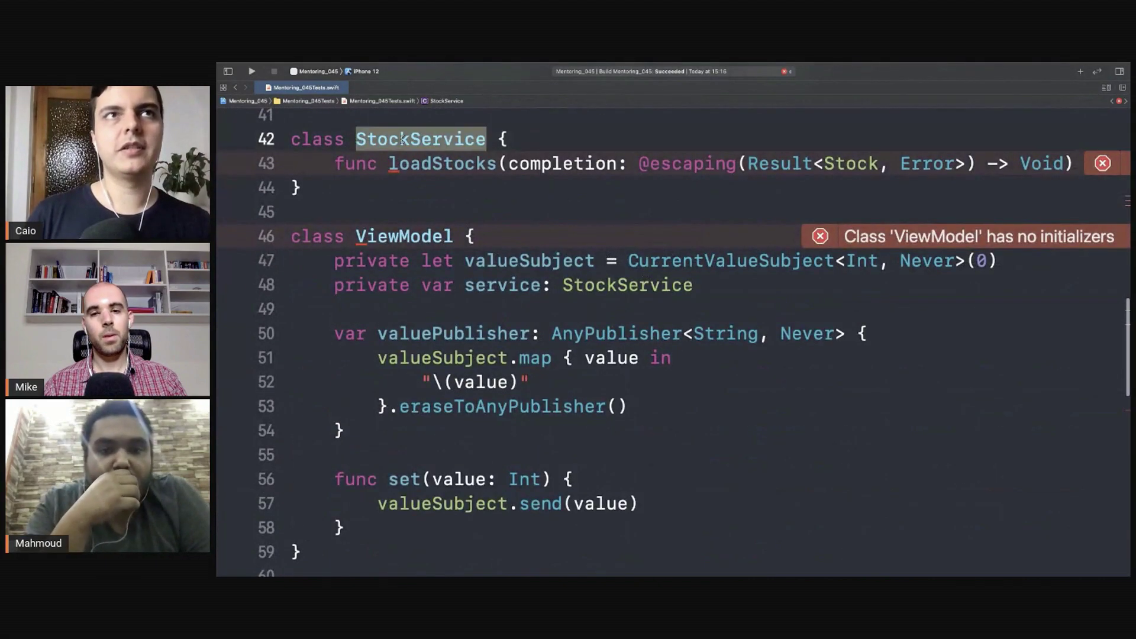
scroll(402, 267, up, 15)
scroll(401, 267, down, 1)
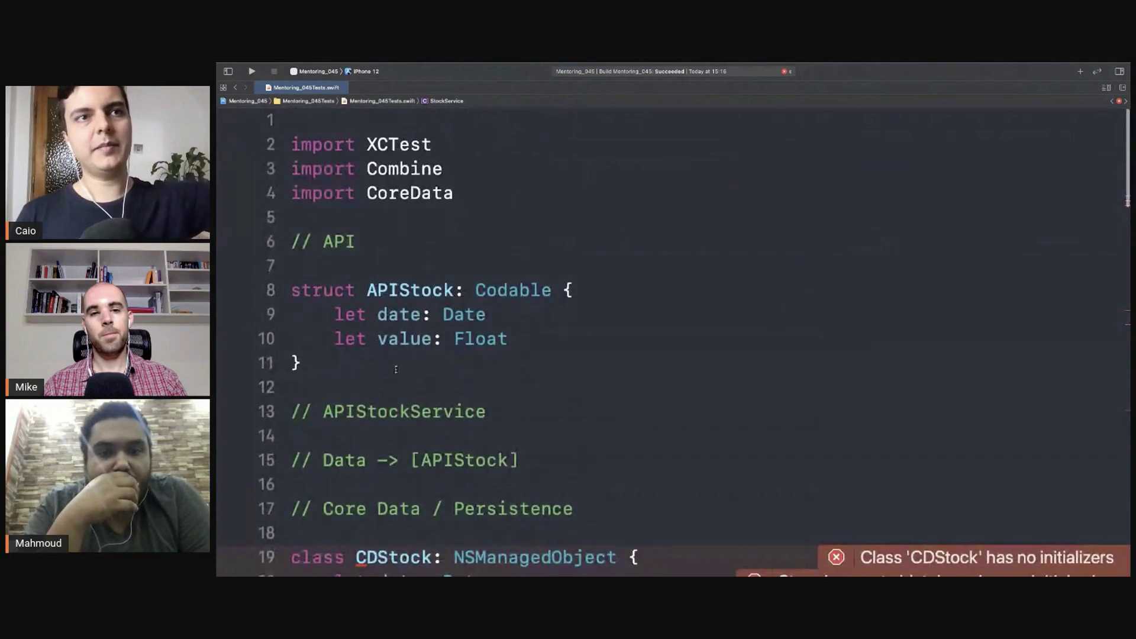
click(342, 477)
double_click(342, 461)
double_click(465, 461)
scroll(483, 462, down, 12)
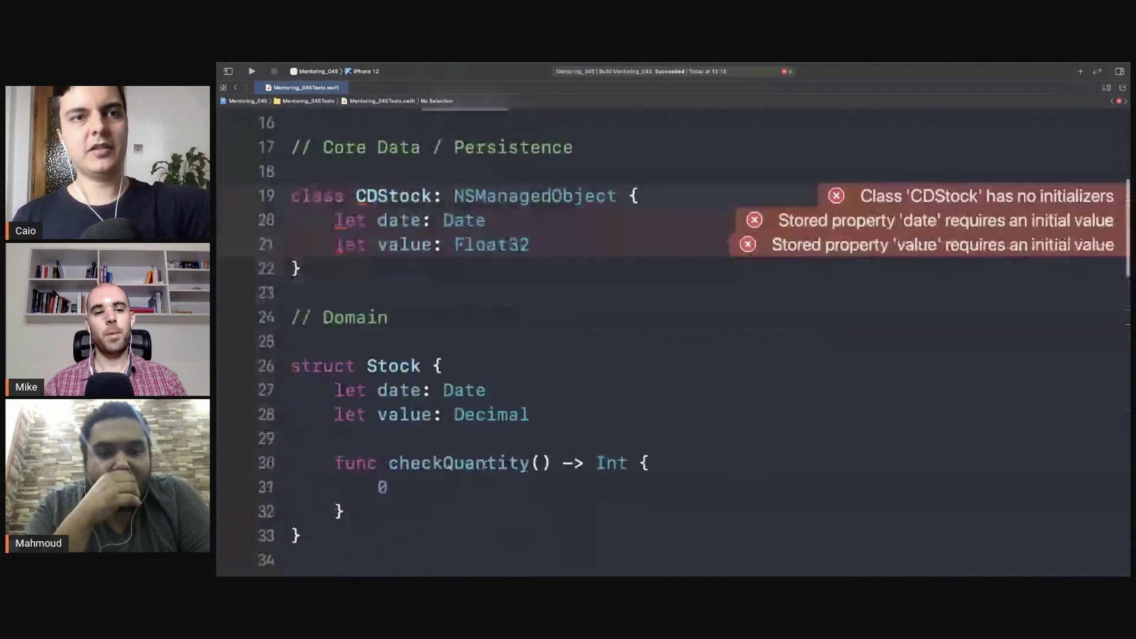
scroll(484, 462, down, 8)
double_click(851, 267)
click(713, 277)
double_click(611, 261)
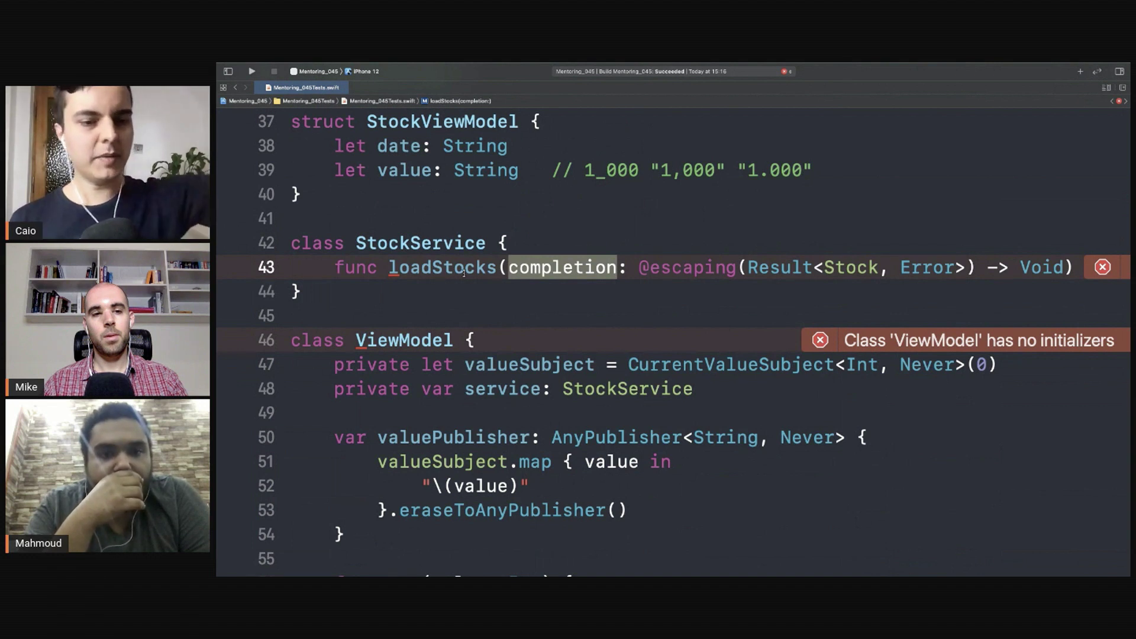
drag(292, 243, 404, 299)
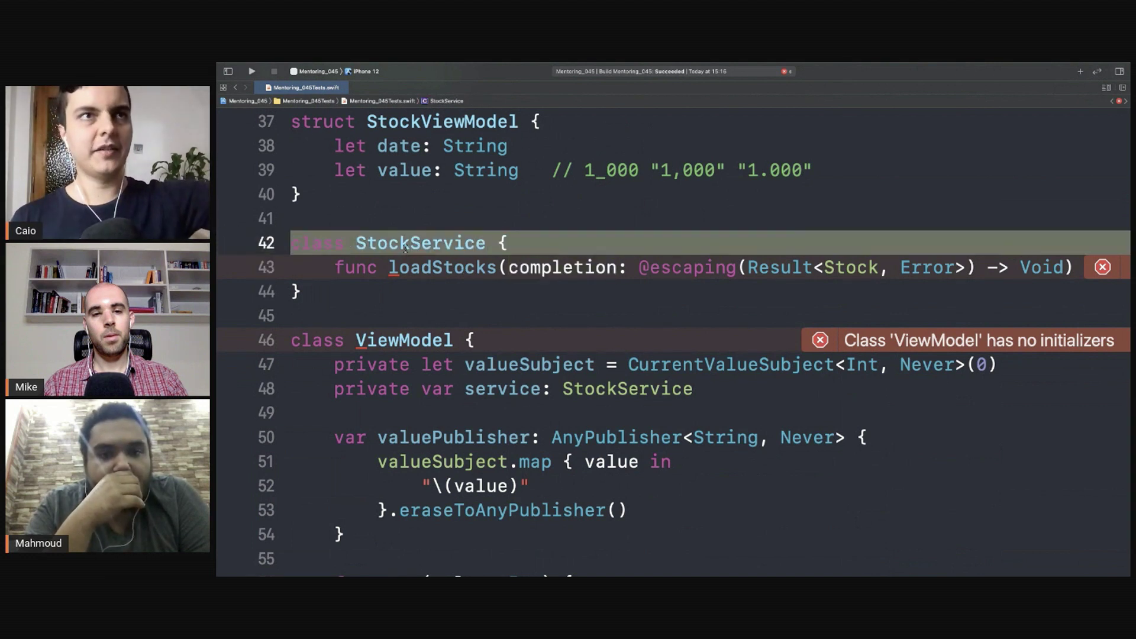
click(405, 300)
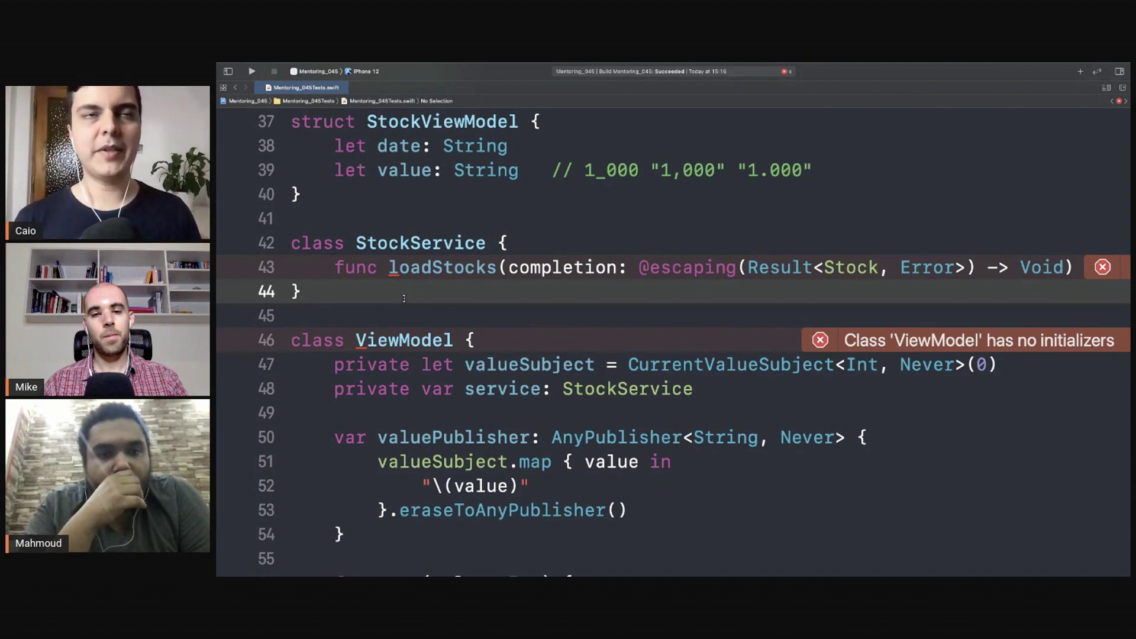
key(shift+Up)
key(shift+Up)
key(shift+Up)
click(406, 244)
triple_click(405, 243)
click(499, 243)
click(399, 340)
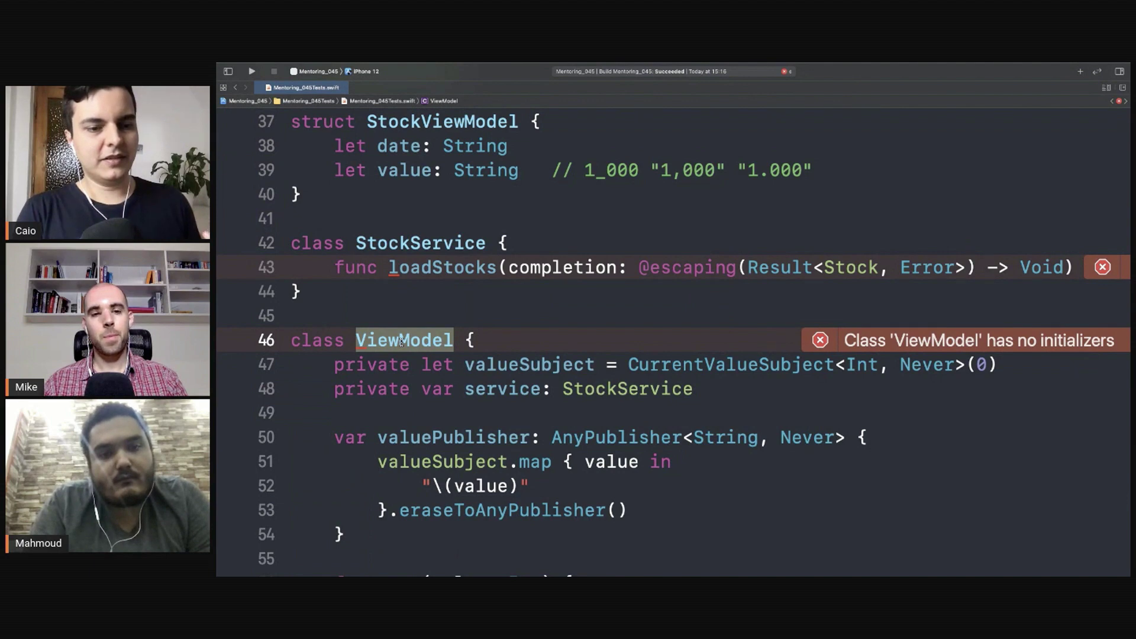
scroll(622, 338, up, 10)
scroll(621, 338, up, 10)
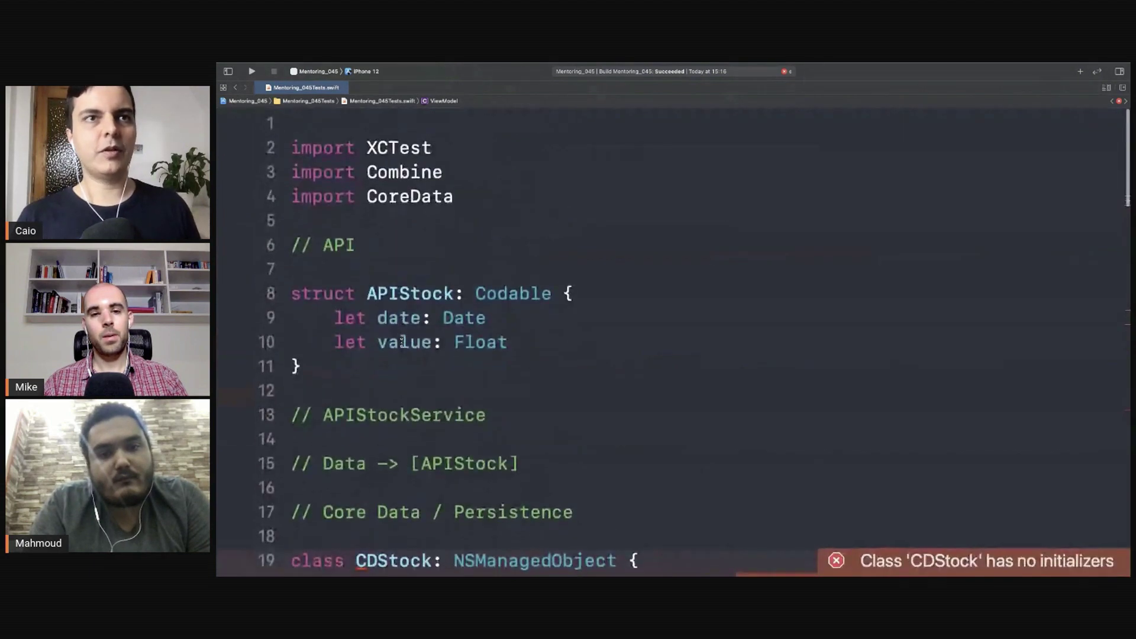